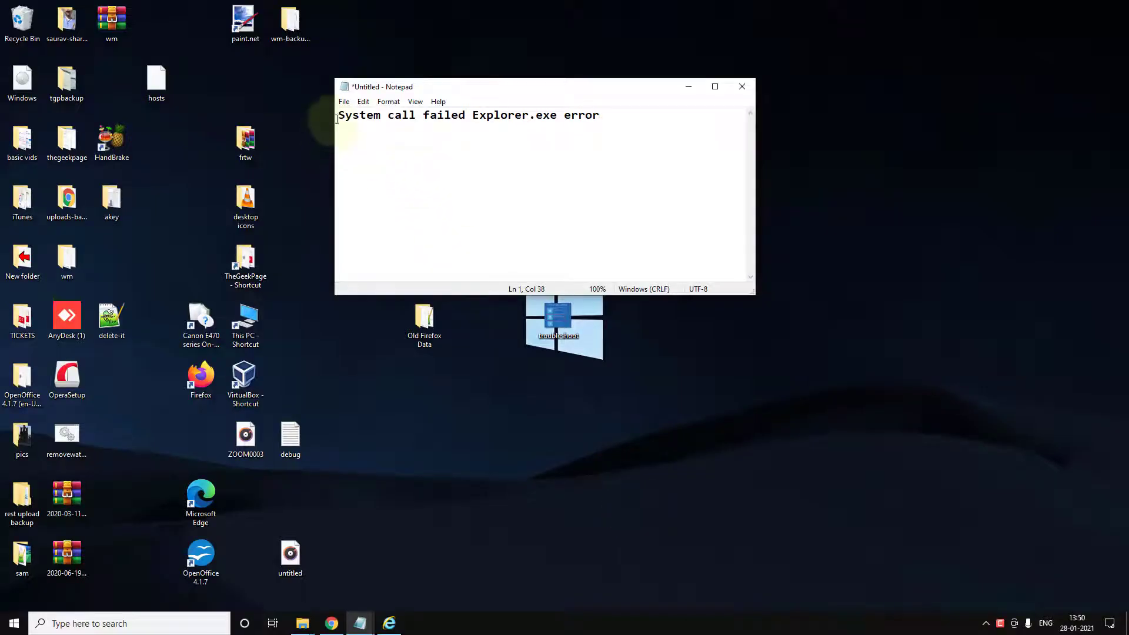
Step: Highlight the 'System call failed Explorer.exe error' title in Notepad, then minimize Notepad
{"action": "left_click_drag", "start_coordinate": [337, 115], "coordinate": [629, 114]}
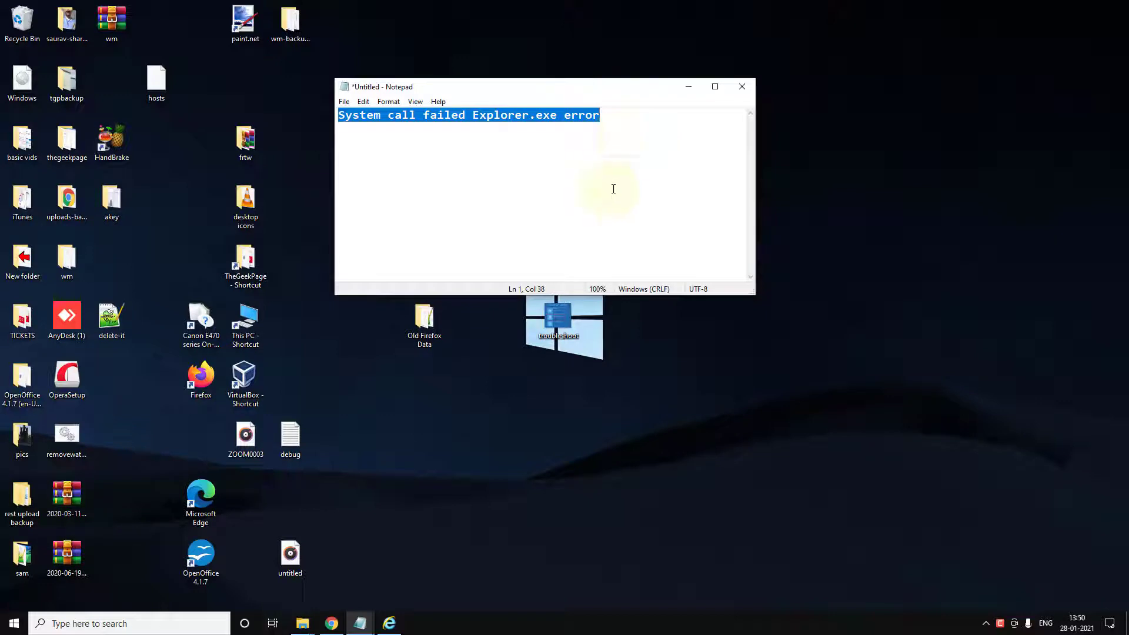
{"action": "left_click", "coordinate": [688, 87]}
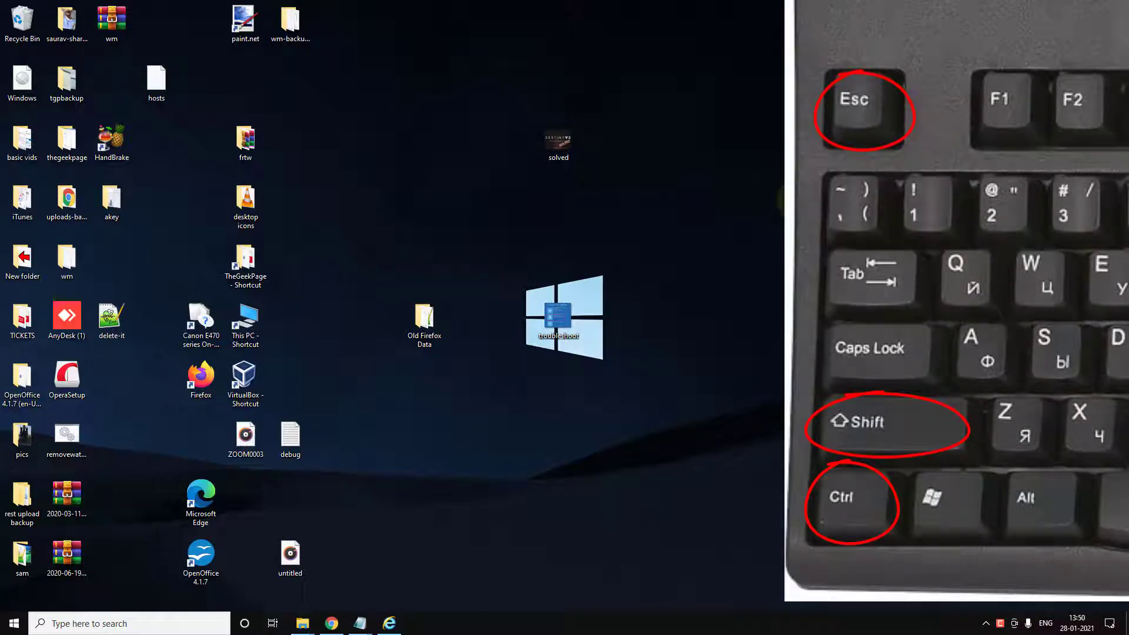
Step: Restart the Windows Explorer process from Task Manager, then close Task Manager
{"action": "key", "text": "ctrl+shift+Escape"}
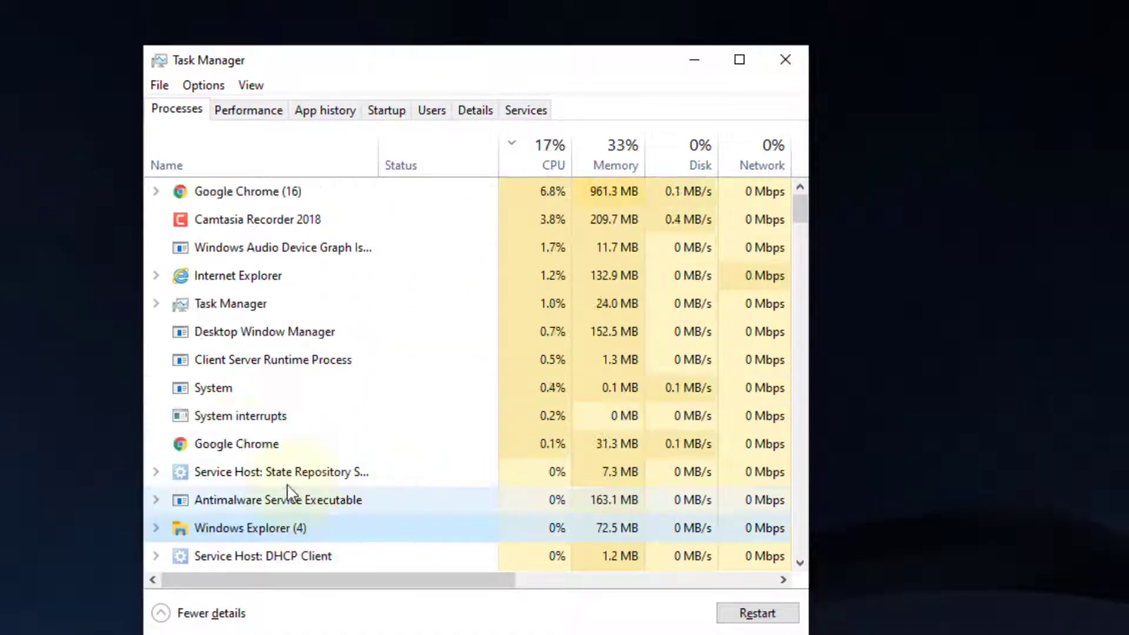
{"action": "right_click", "coordinate": [302, 537]}
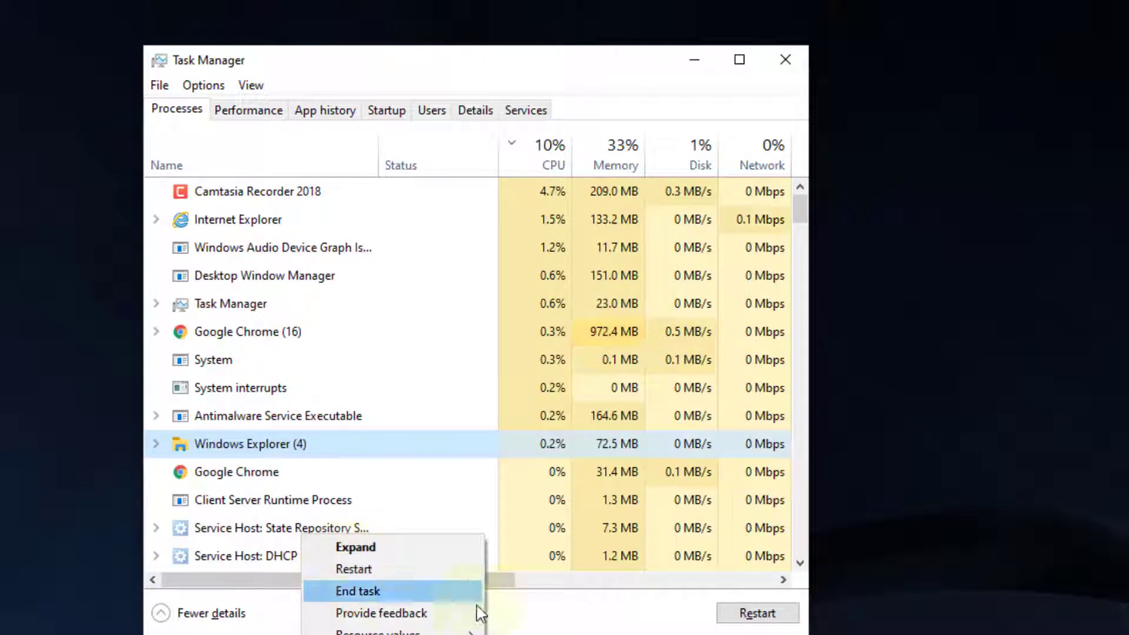
{"action": "left_click", "coordinate": [617, 618]}
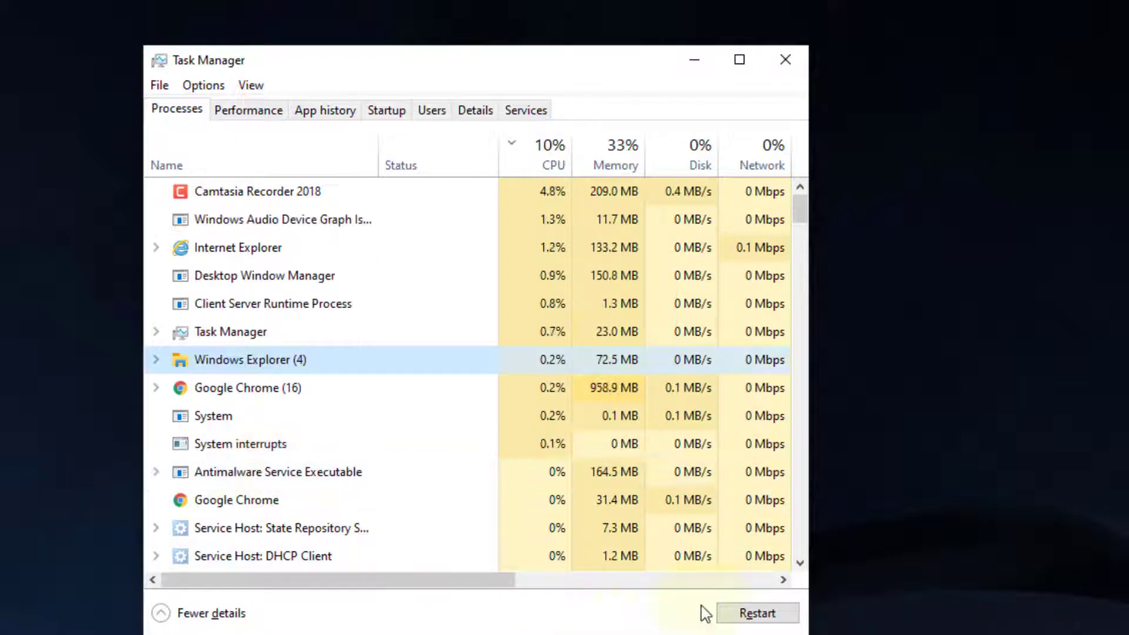
{"action": "left_click", "coordinate": [732, 616]}
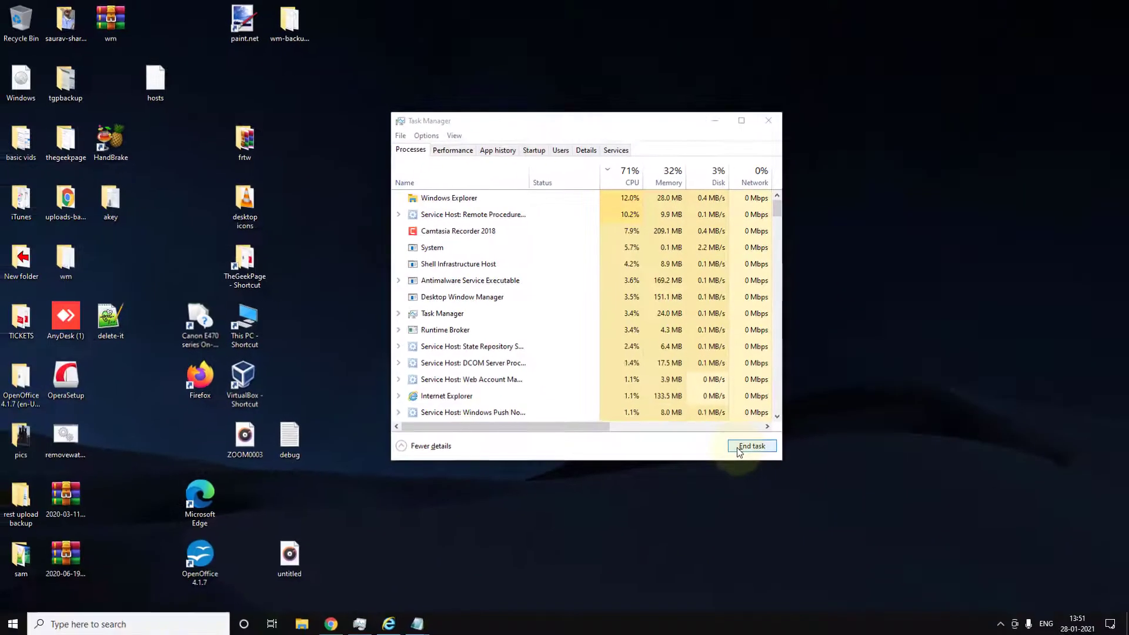
{"action": "left_click", "coordinate": [770, 118]}
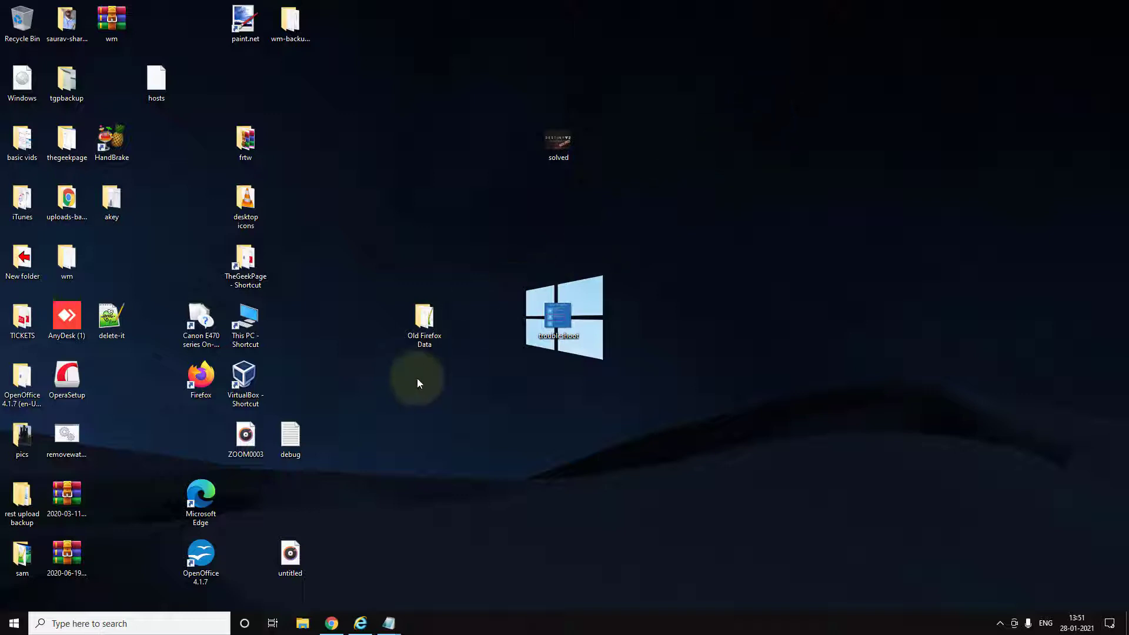
Step: Reopen Task Manager, end the Internet Explorer task and show the Startup list
{"action": "left_click", "coordinate": [519, 583]}
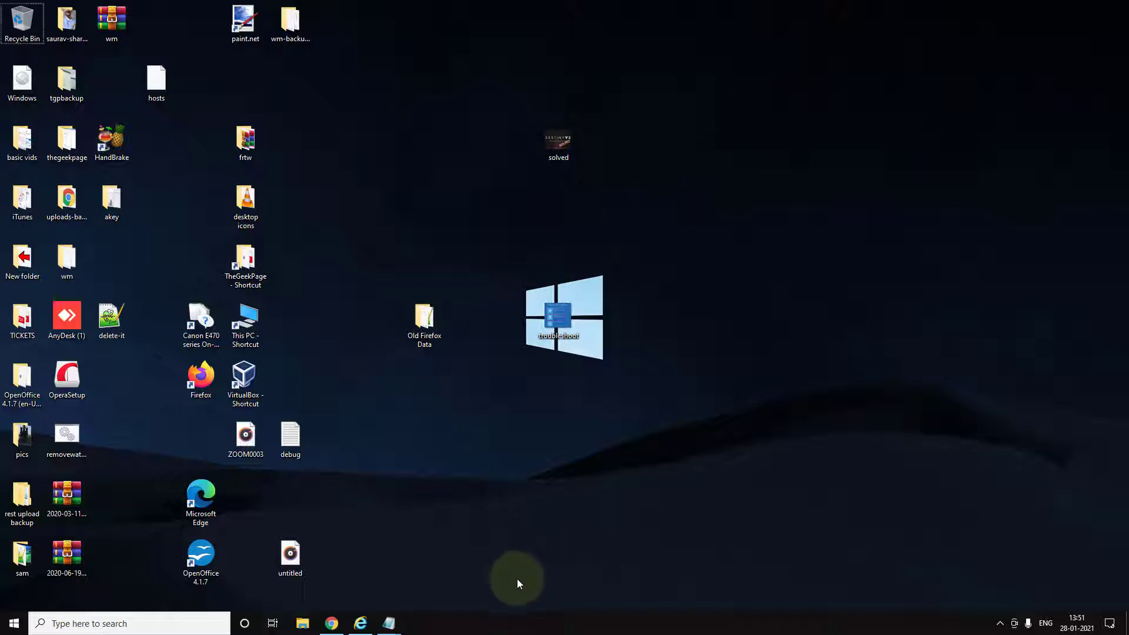
{"action": "key", "text": "ctrl+shift+Escape"}
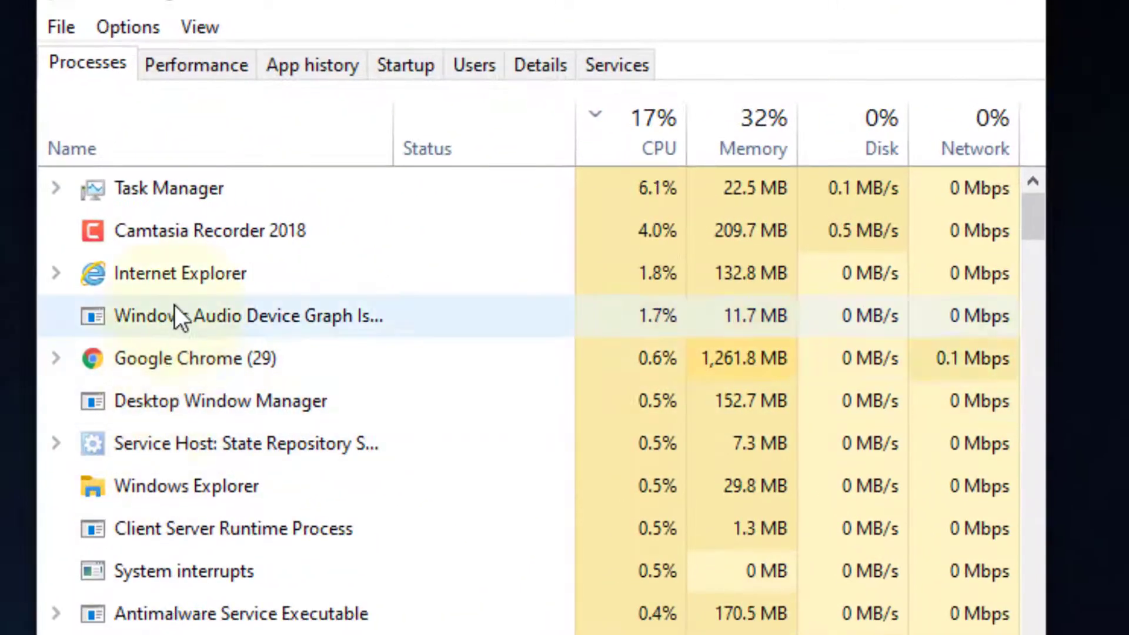
{"action": "right_click", "coordinate": [210, 240]}
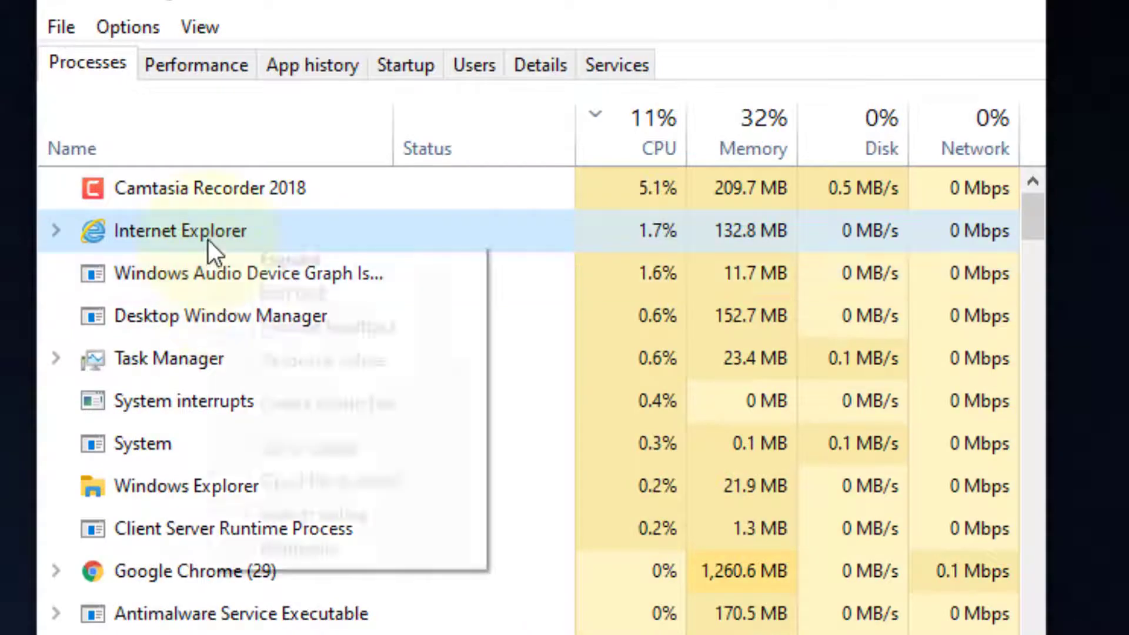
{"action": "left_click", "coordinate": [295, 291]}
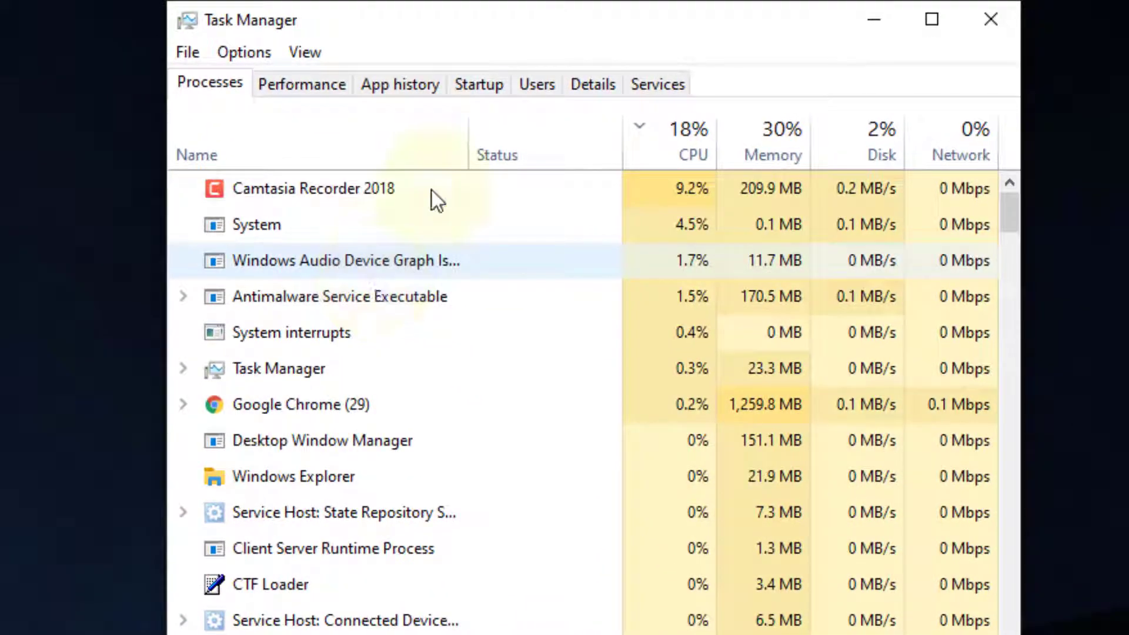
{"action": "left_click", "coordinate": [477, 89]}
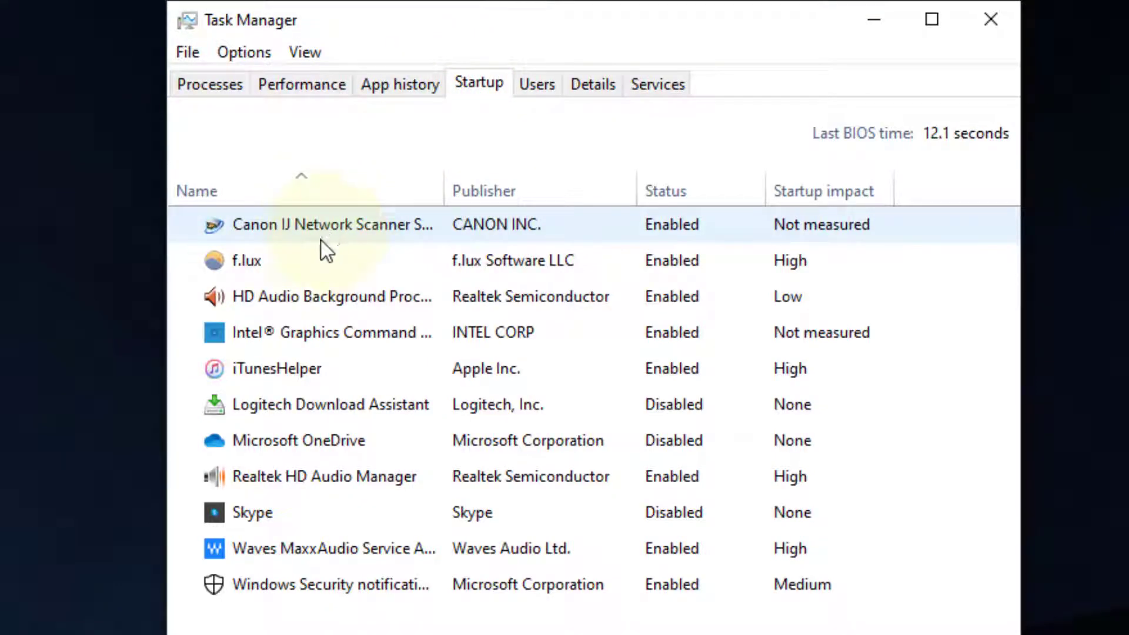
Step: Disable Canon IJ Network Scanner and iTunesHelper from launching at startup
{"action": "left_click", "coordinate": [297, 541]}
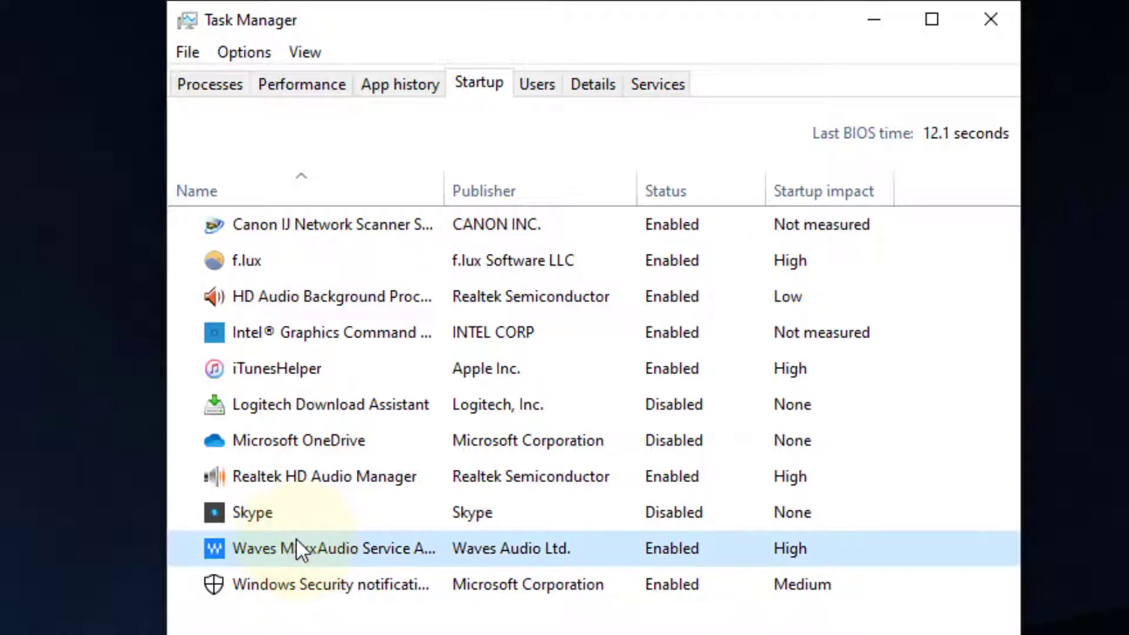
{"action": "right_click", "coordinate": [288, 217]}
{"action": "left_click", "coordinate": [257, 224]}
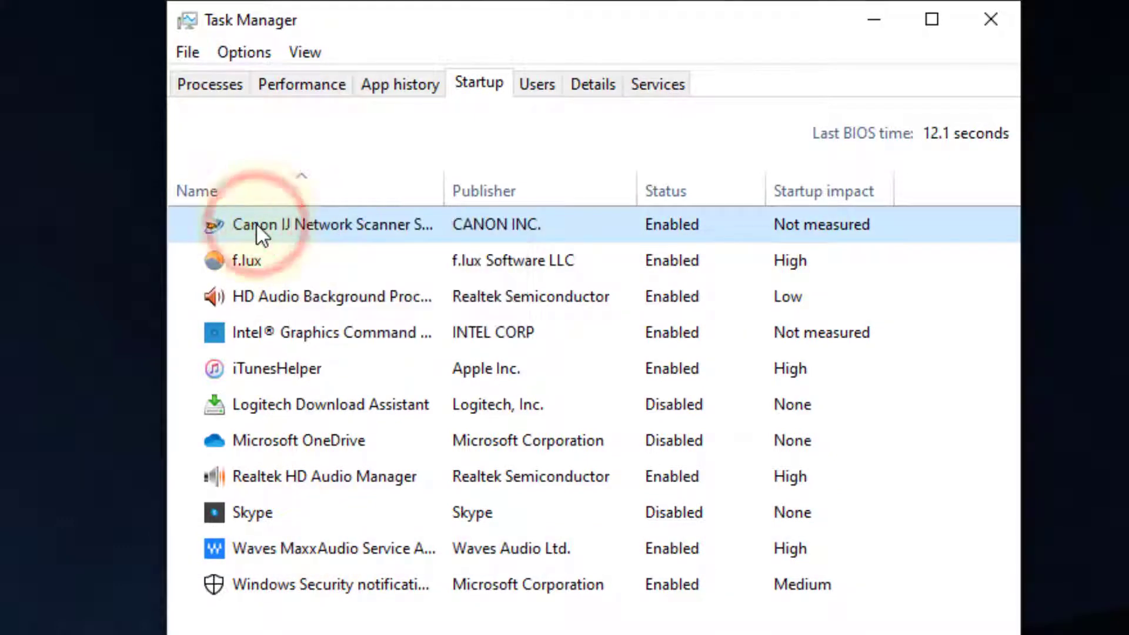
{"action": "right_click", "coordinate": [382, 227]}
{"action": "left_click", "coordinate": [432, 250]}
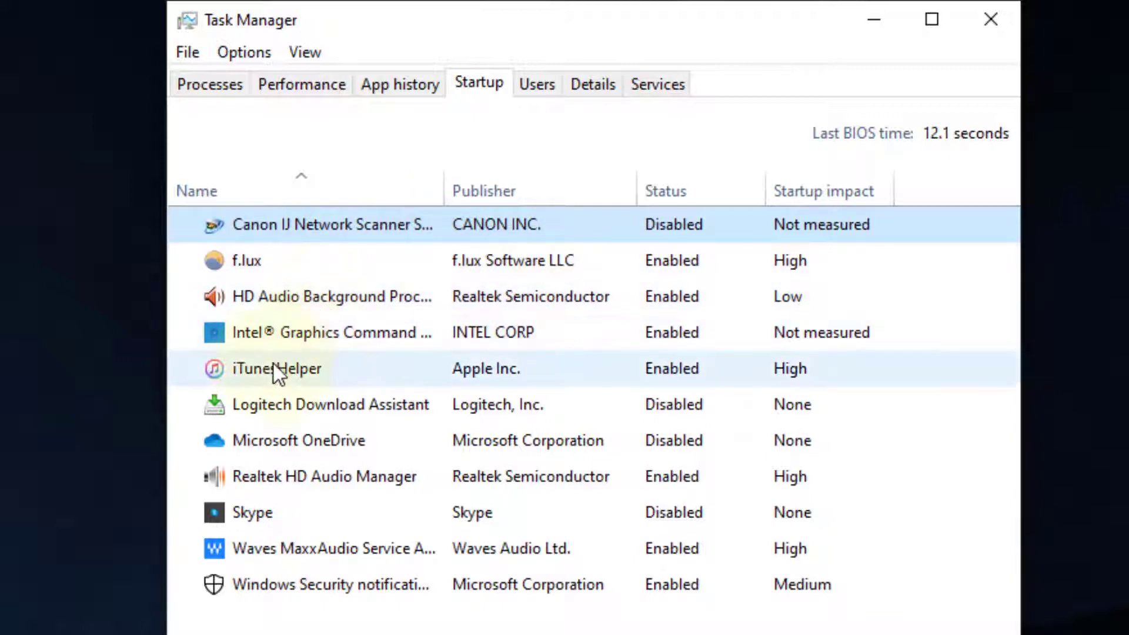
{"action": "right_click", "coordinate": [310, 368]}
{"action": "left_click", "coordinate": [334, 389]}
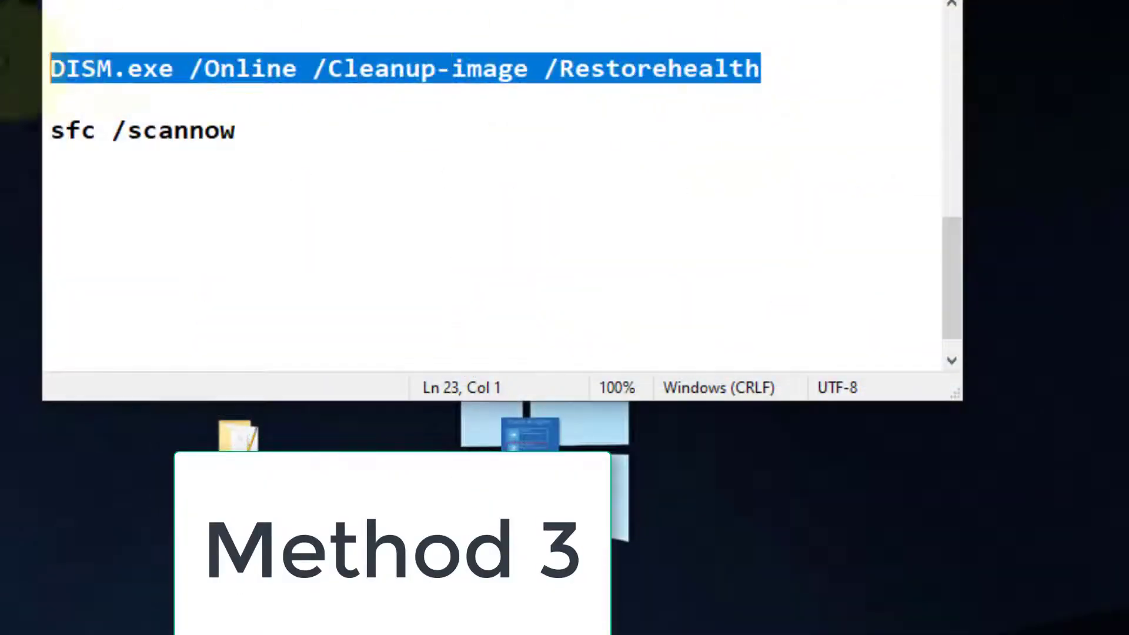
Step: Highlight the sfc /scannow and DISM command lines in Notepad
{"action": "left_click_drag", "start_coordinate": [239, 131], "coordinate": [49, 133]}
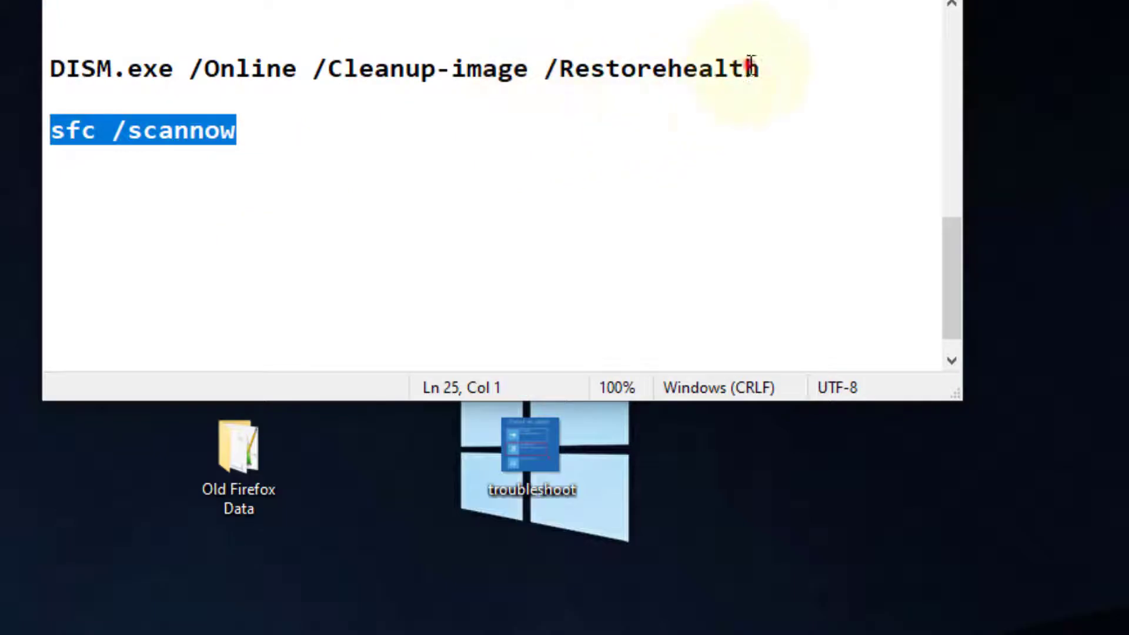
{"action": "left_click_drag", "start_coordinate": [763, 68], "coordinate": [49, 69]}
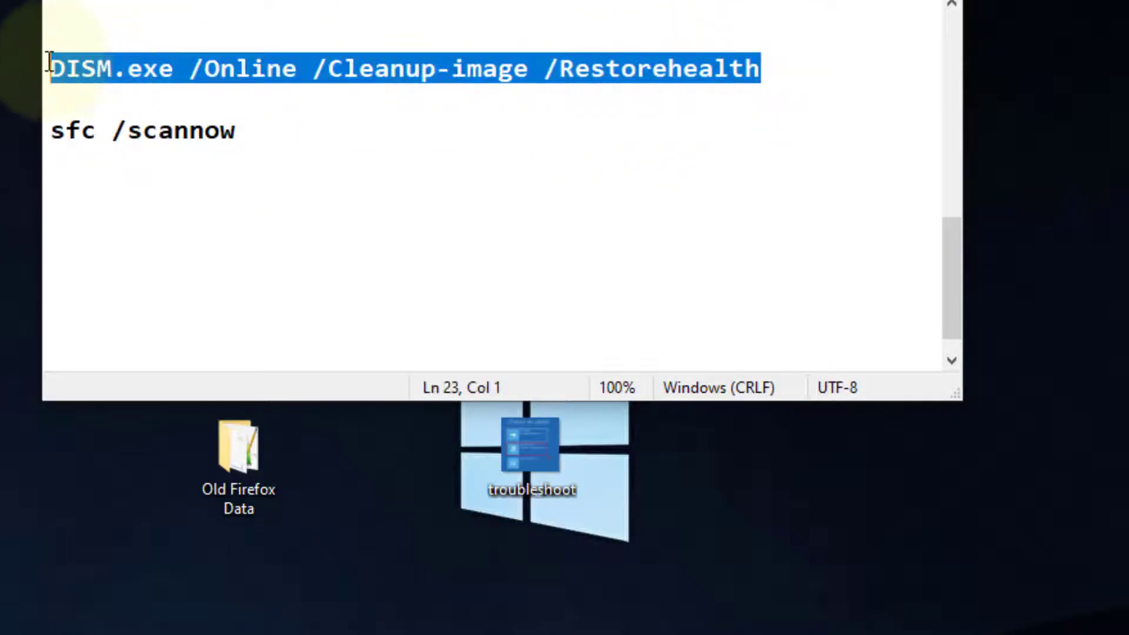
{"action": "left_click", "coordinate": [155, 107]}
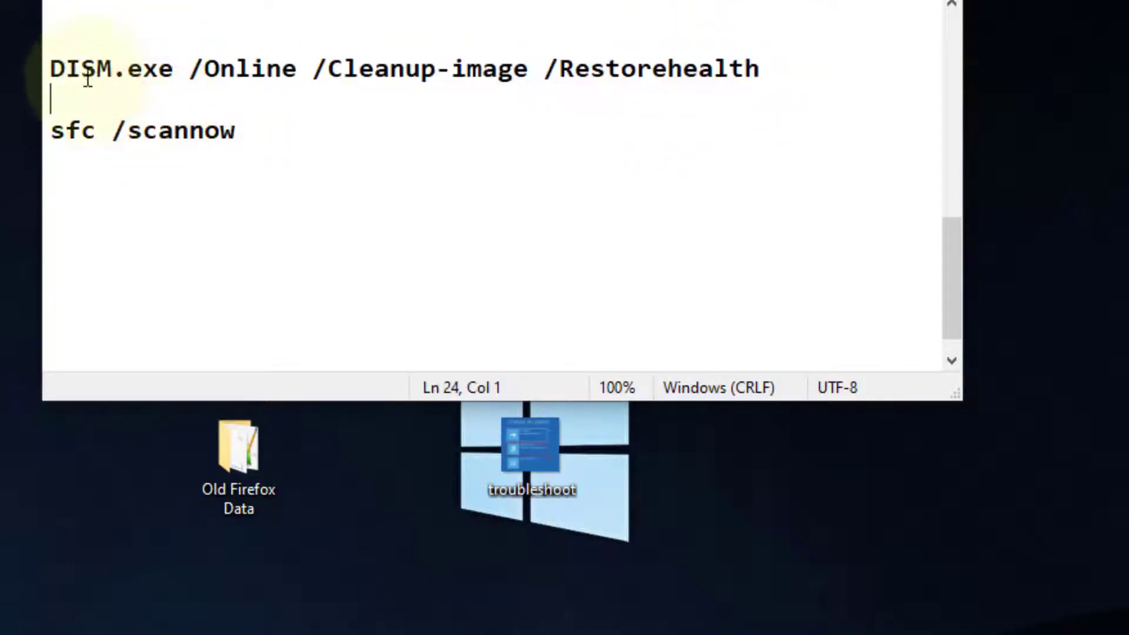
{"action": "left_click", "coordinate": [94, 70]}
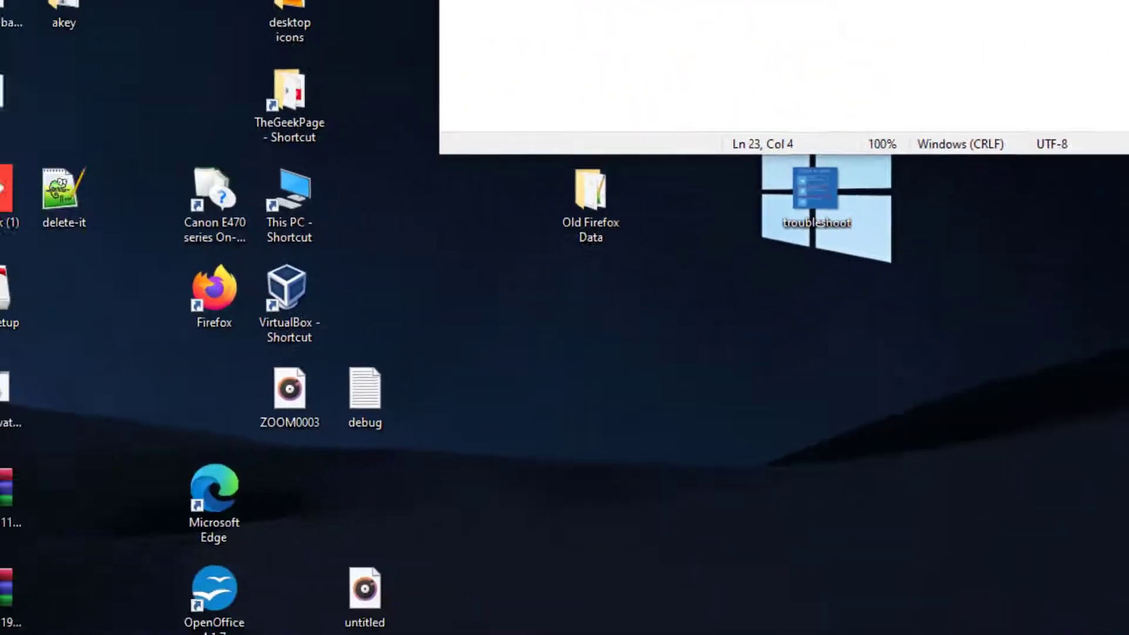
Step: Search for 'cmd' and run Command Prompt as administrator
{"action": "left_click", "coordinate": [237, 609]}
{"action": "type", "text": "cmd"}
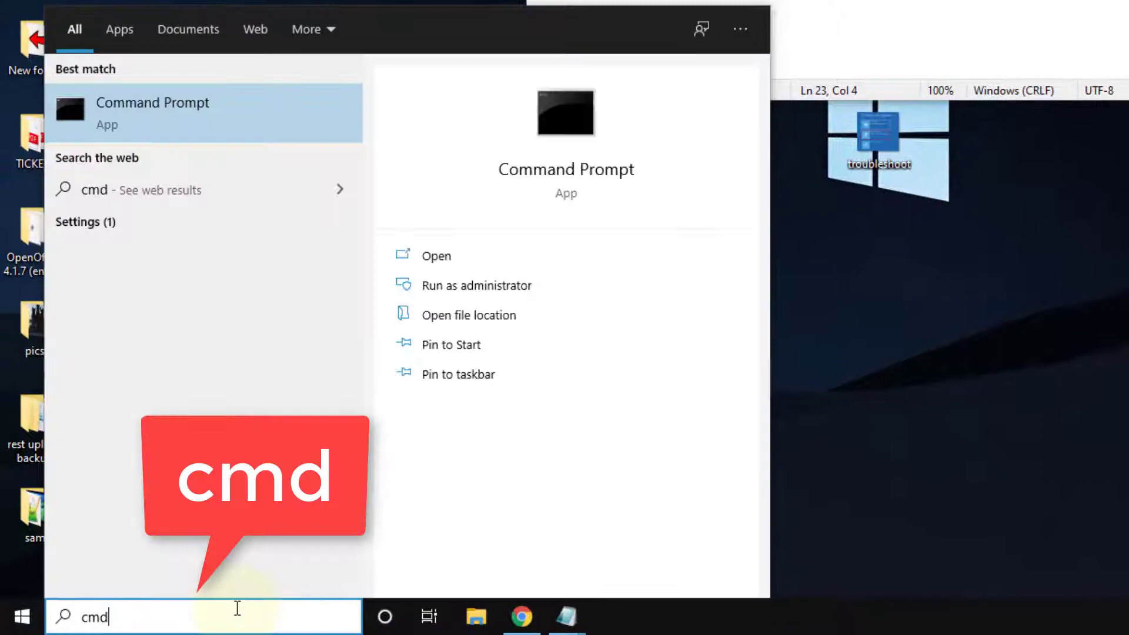
{"action": "right_click", "coordinate": [163, 121]}
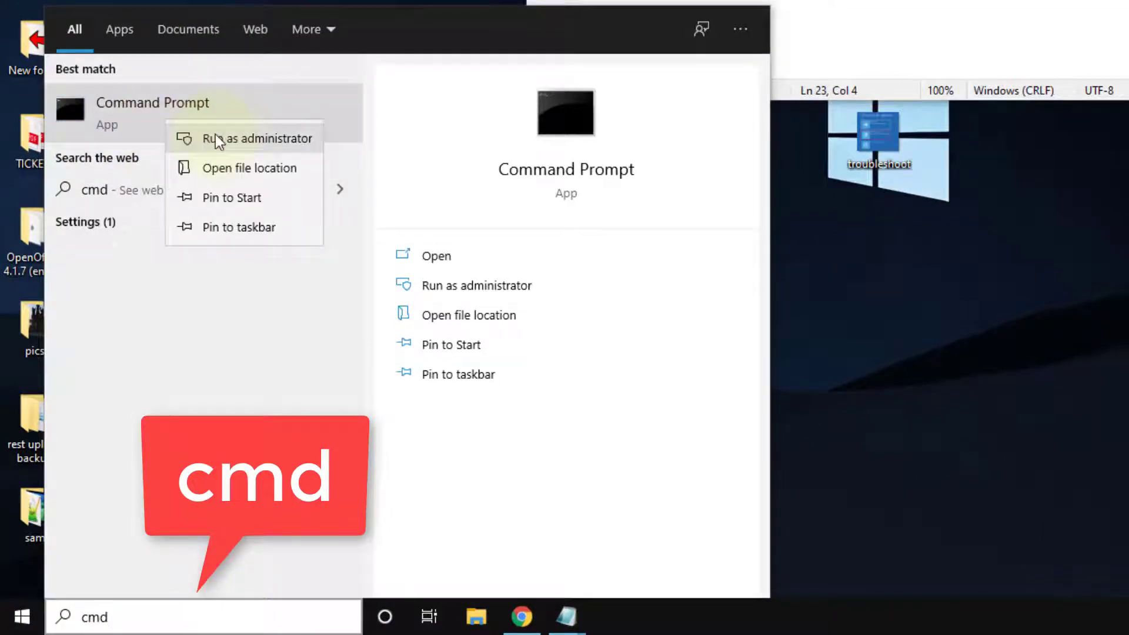
{"action": "left_click", "coordinate": [244, 144]}
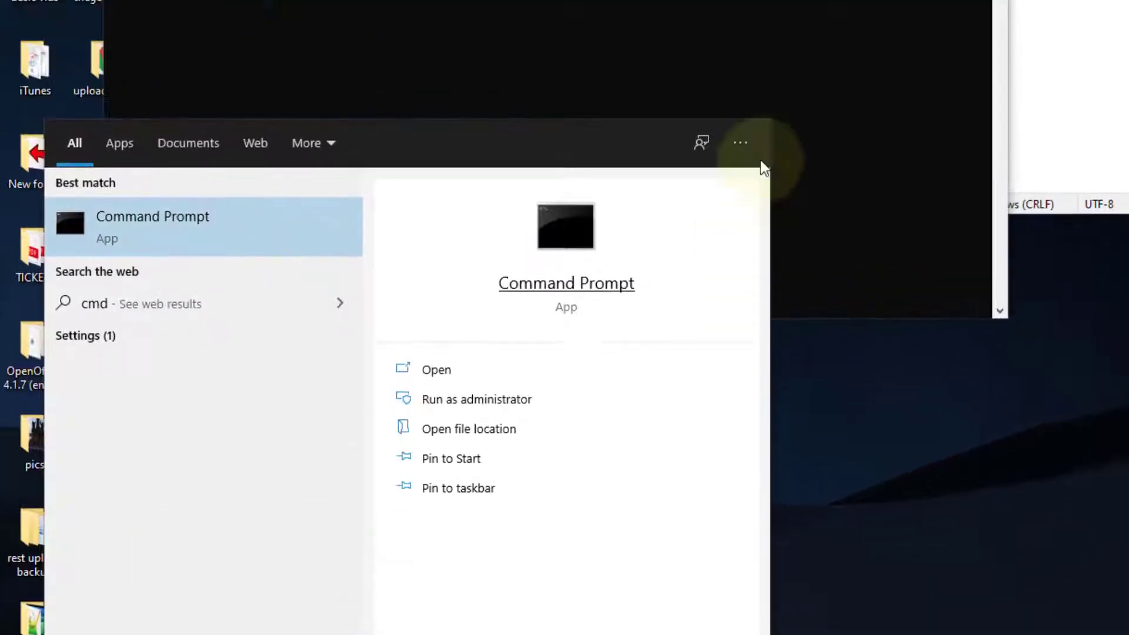
Step: Copy the DISM /Online /Cleanup-image /Restorehealth line from Notepad and run it in the admin prompt
{"action": "left_click", "coordinate": [1053, 163]}
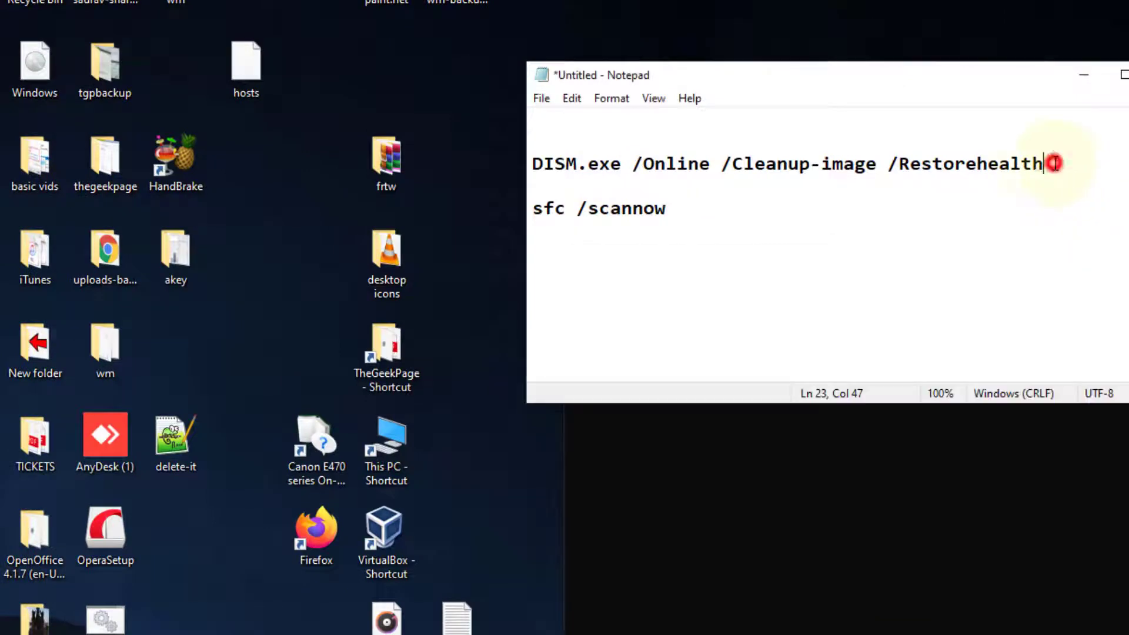
{"action": "left_click_drag", "start_coordinate": [1054, 163], "coordinate": [532, 163]}
{"action": "right_click", "coordinate": [120, 106]}
{"action": "left_click", "coordinate": [149, 168]}
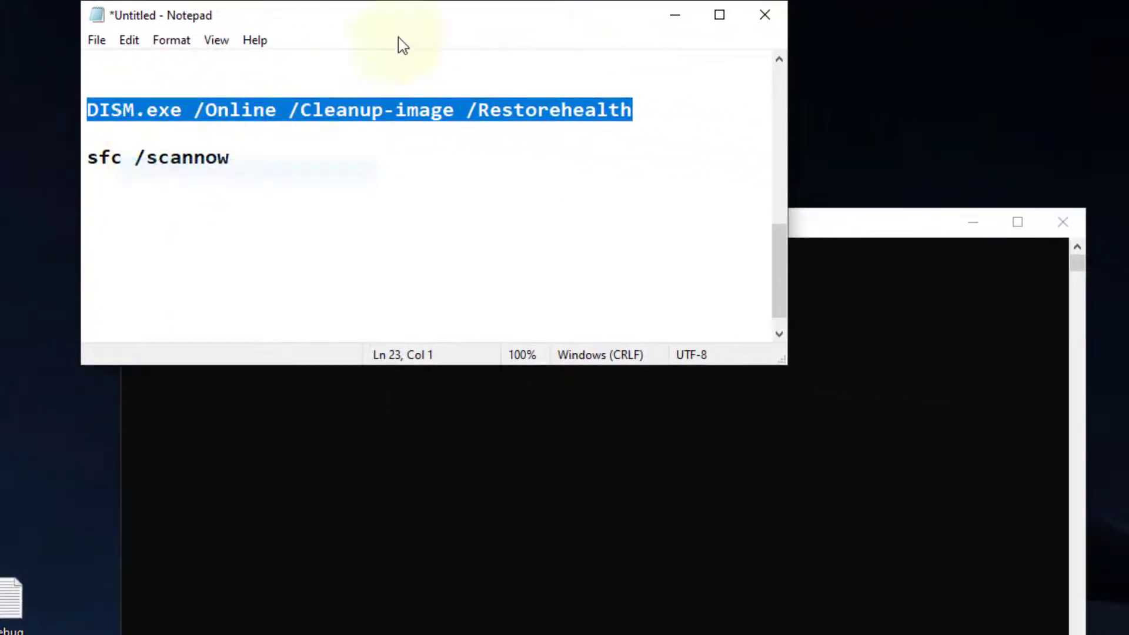
{"action": "left_click", "coordinate": [352, 295]}
{"action": "right_click", "coordinate": [352, 295]}
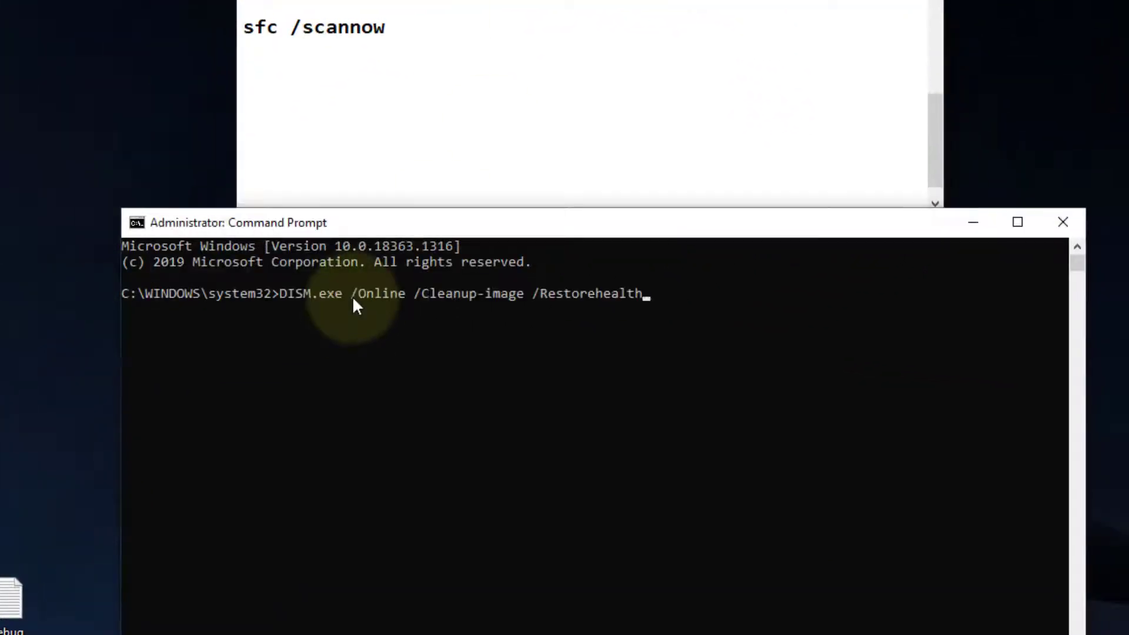
{"action": "key", "text": "Return"}
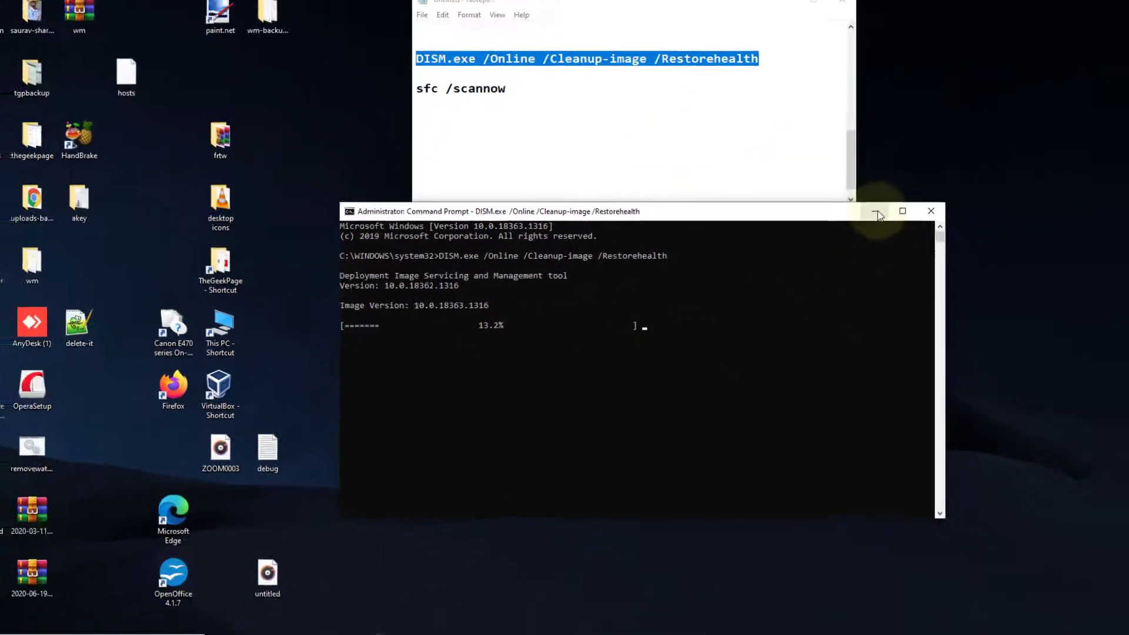
Step: Minimize Command Prompt and Notepad, open File Explorer at This PC, and right-click Local Disk (C:)
{"action": "left_click", "coordinate": [875, 212]}
{"action": "left_click", "coordinate": [799, 4]}
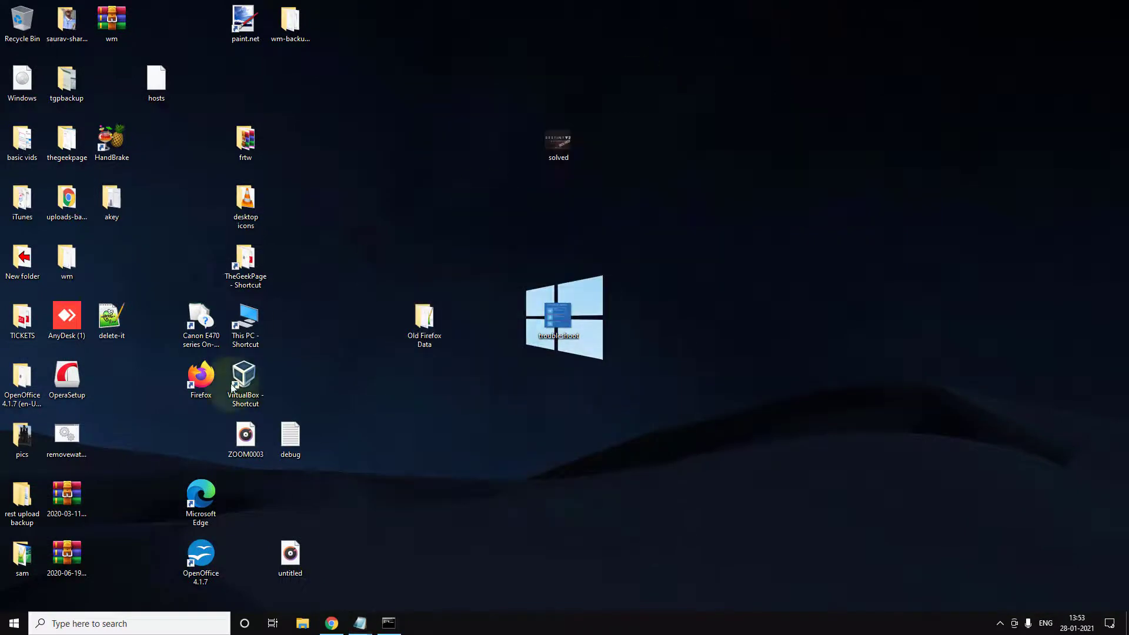
{"action": "right_click", "coordinate": [13, 624]}
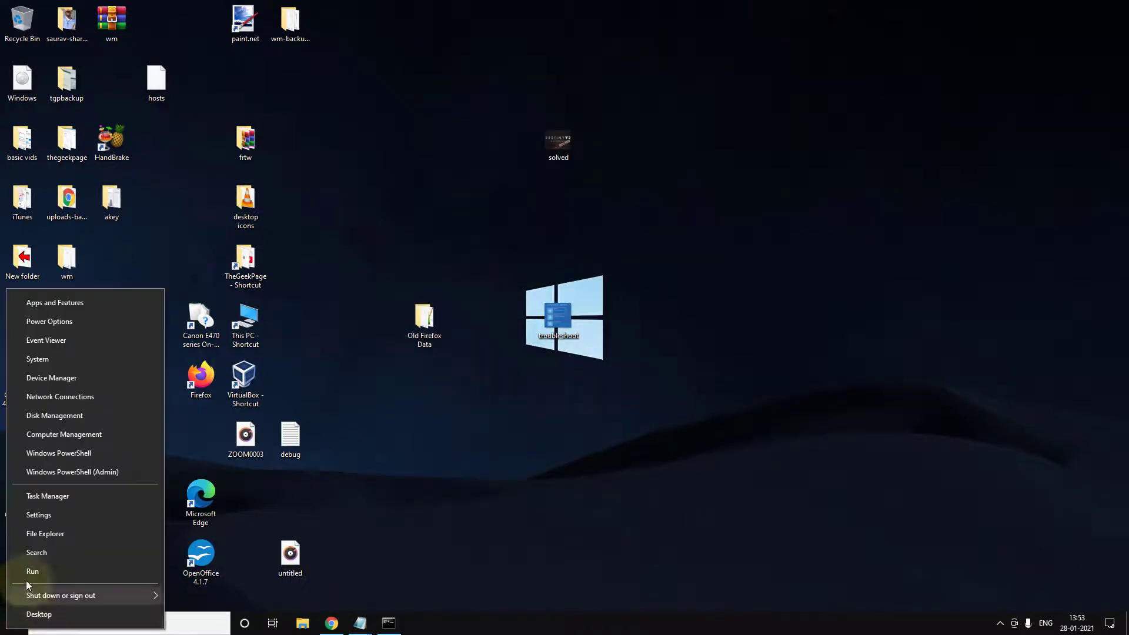
{"action": "left_click", "coordinate": [46, 536]}
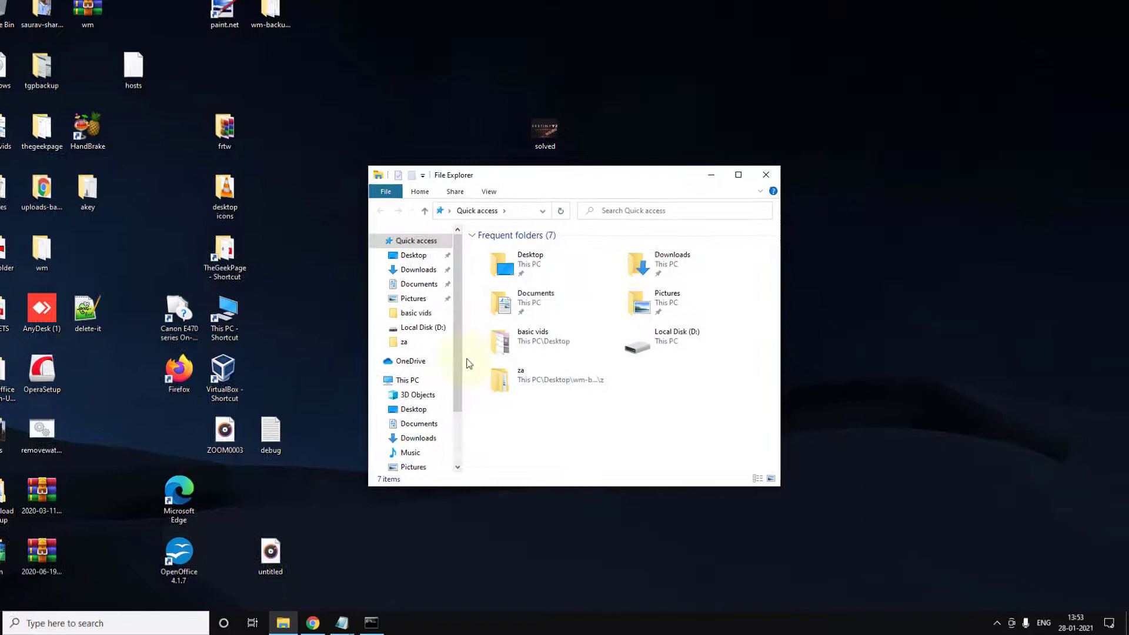
{"action": "left_click", "coordinate": [424, 385]}
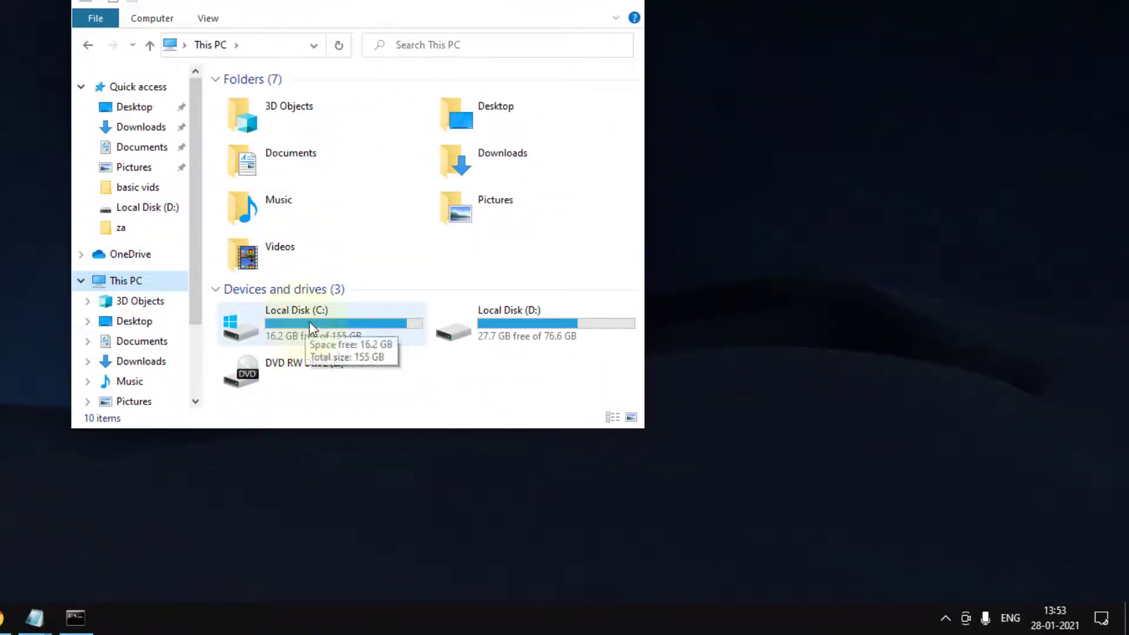
{"action": "right_click", "coordinate": [309, 328]}
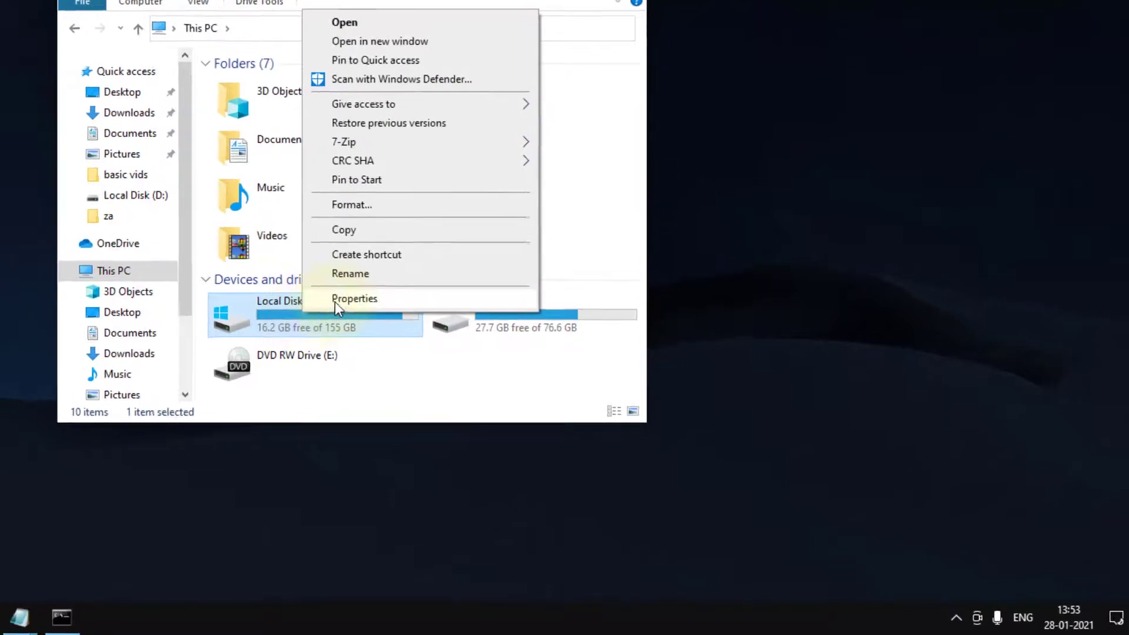
Step: Open the Local Disk (C:) Properties and show its Tools tab
{"action": "left_click", "coordinate": [348, 308]}
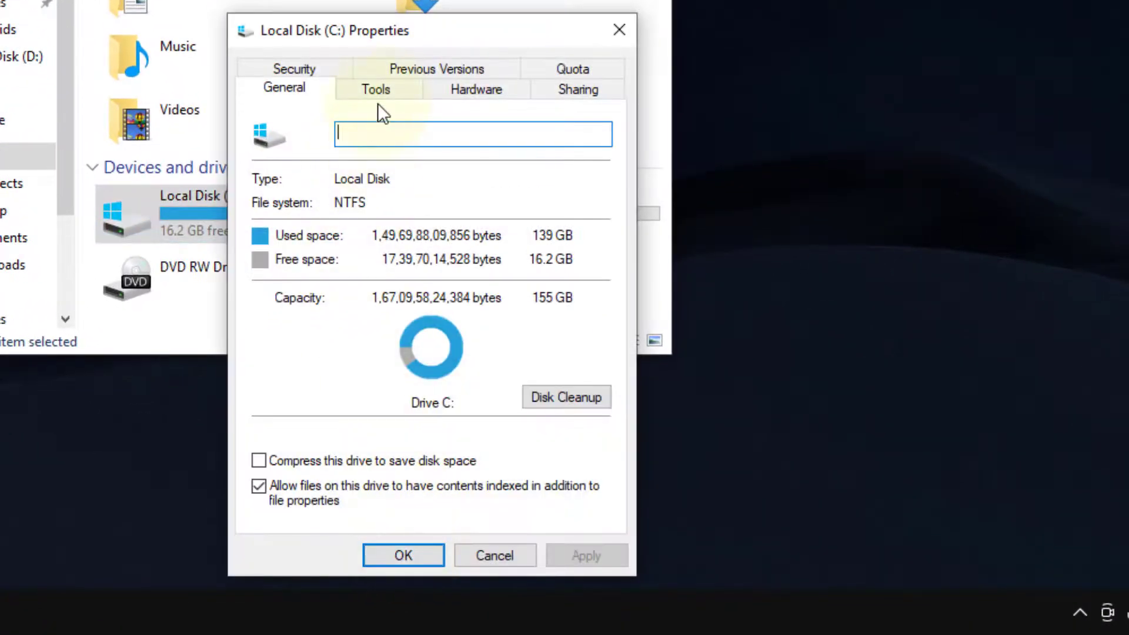
{"action": "left_click", "coordinate": [379, 97]}
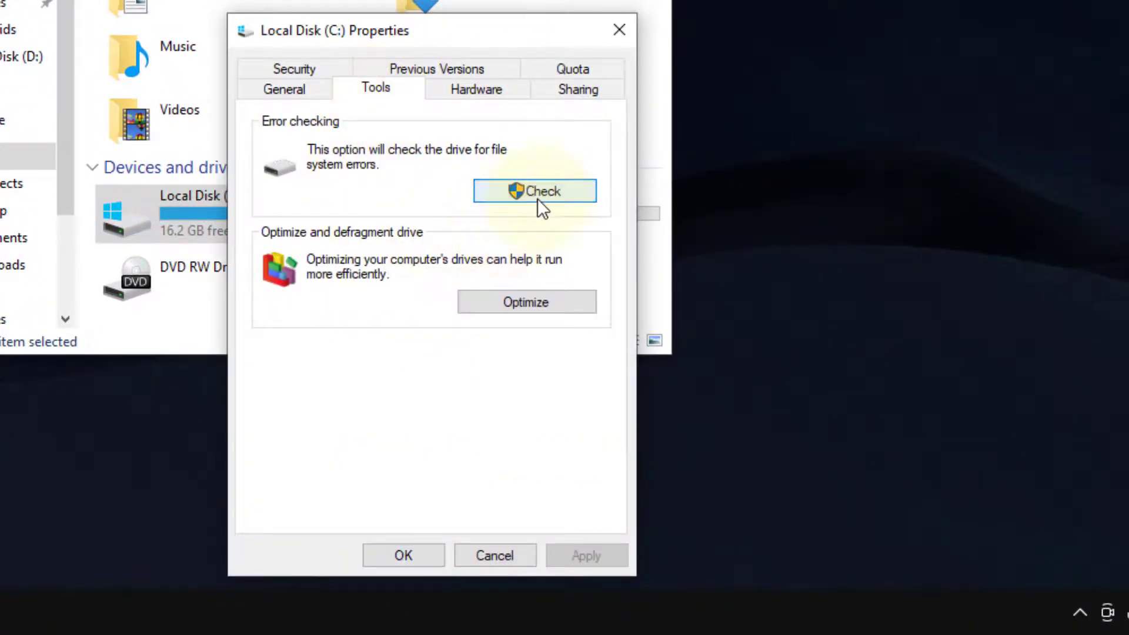